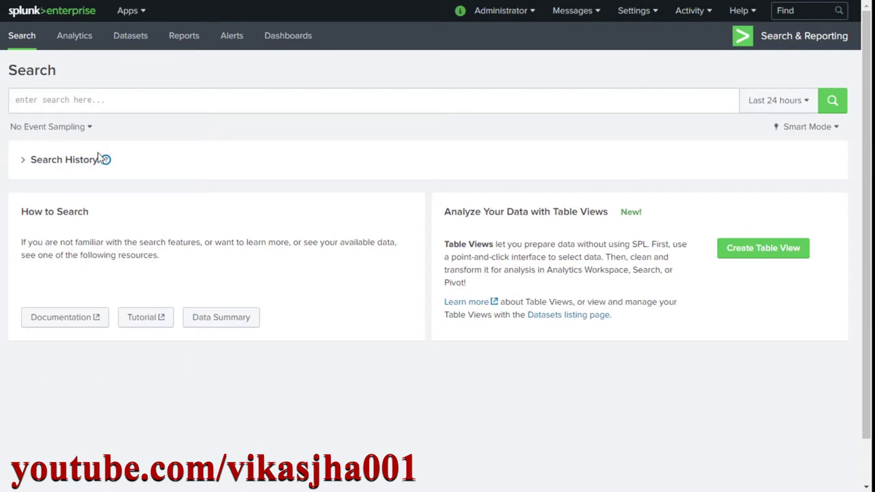
Step: Run a search for index="main" sourcetype="WinEventLog:Application" over the last 24 hours
click(106, 102)
text(index="main" sourcetype="WinEventLog:Application")
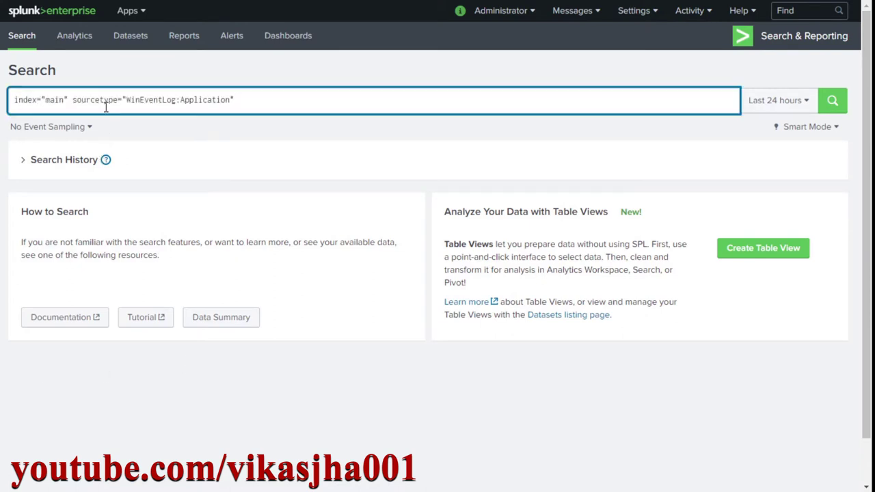
key(Return)
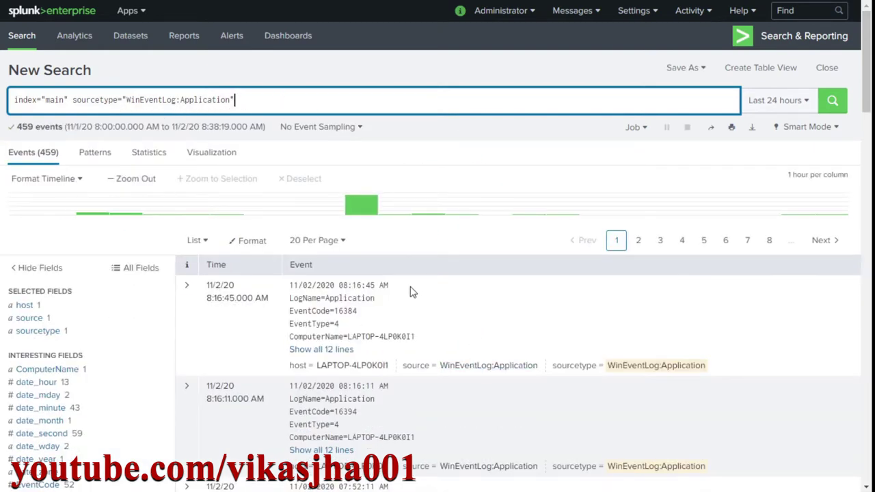
Step: Expand the first event in the results and examine its SourceName field and value
scroll(413, 288, down, 1)
click(339, 285)
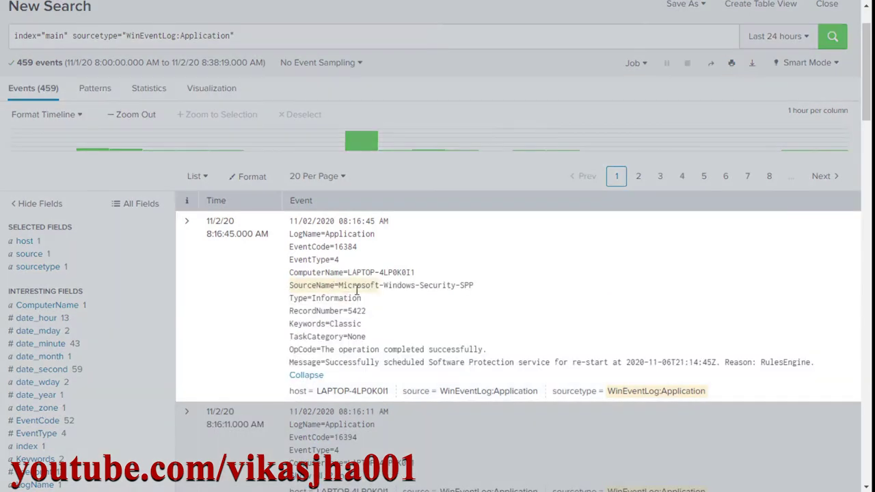
drag(290, 285, 330, 285)
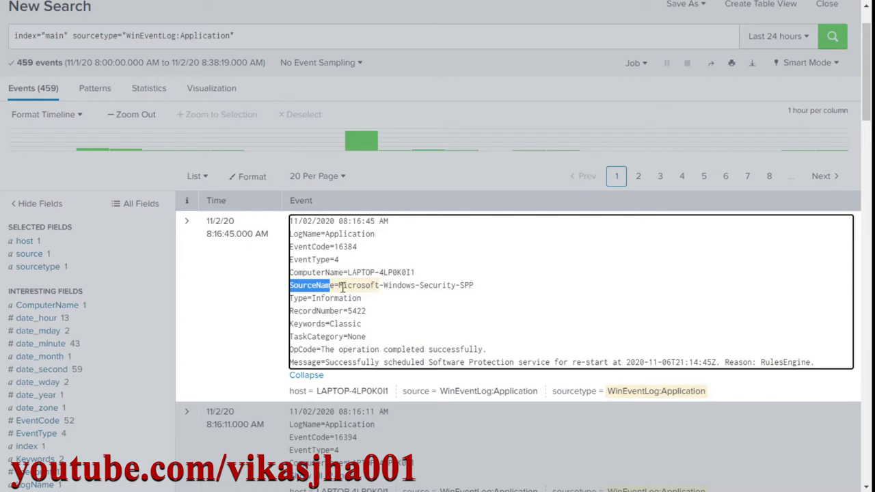
drag(338, 287, 473, 285)
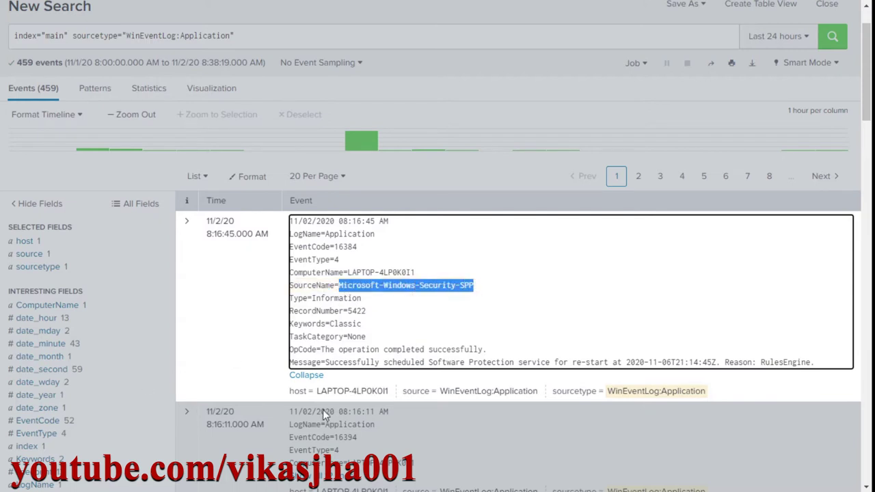
click(225, 195)
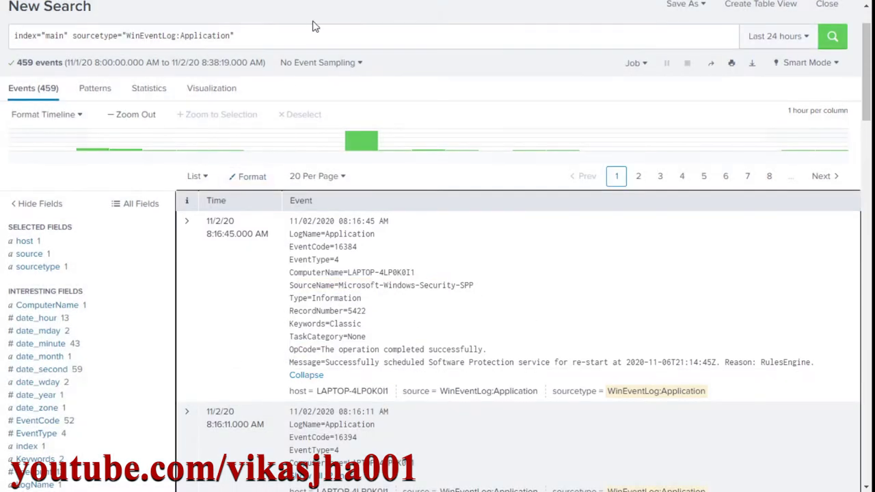
Step: Add "|table SourceName Type" as a second line of the query and run the search
click(291, 43)
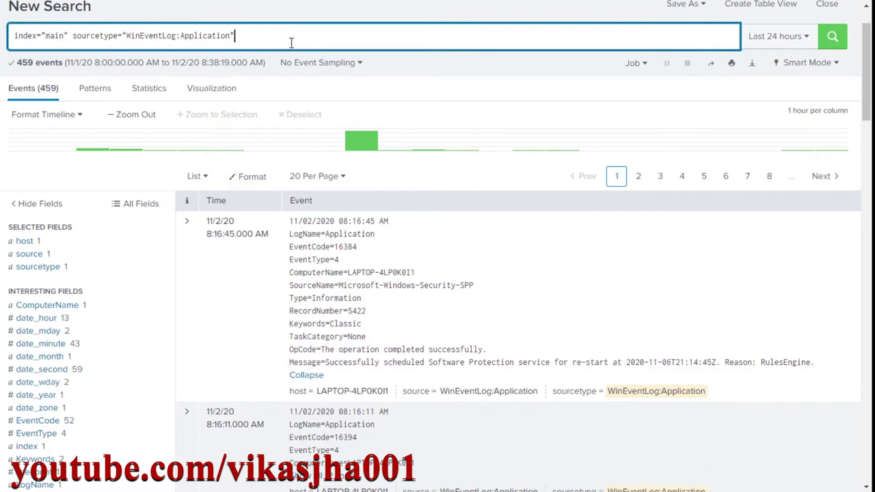
key(shift+Return)
text(|table )
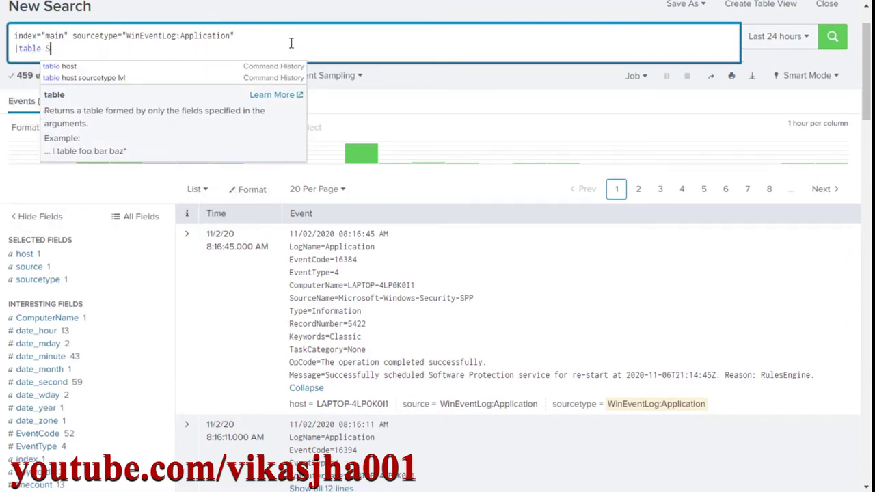
text(SourceName Type)
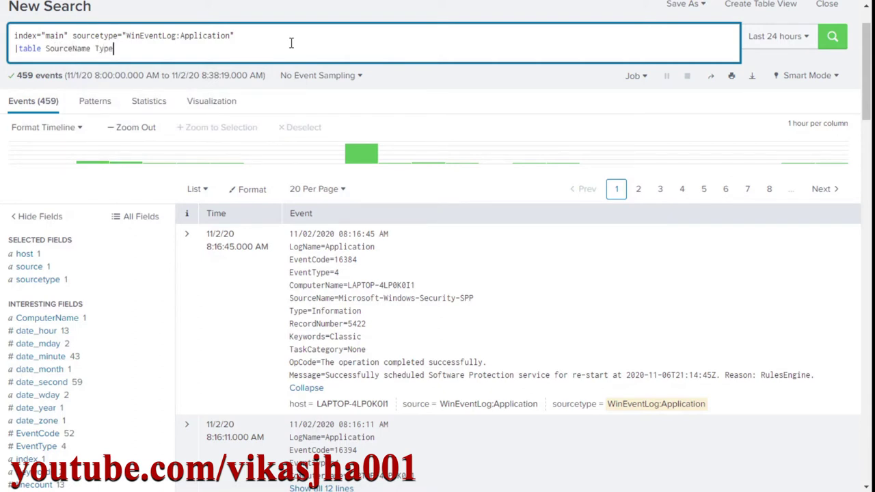
key(Return)
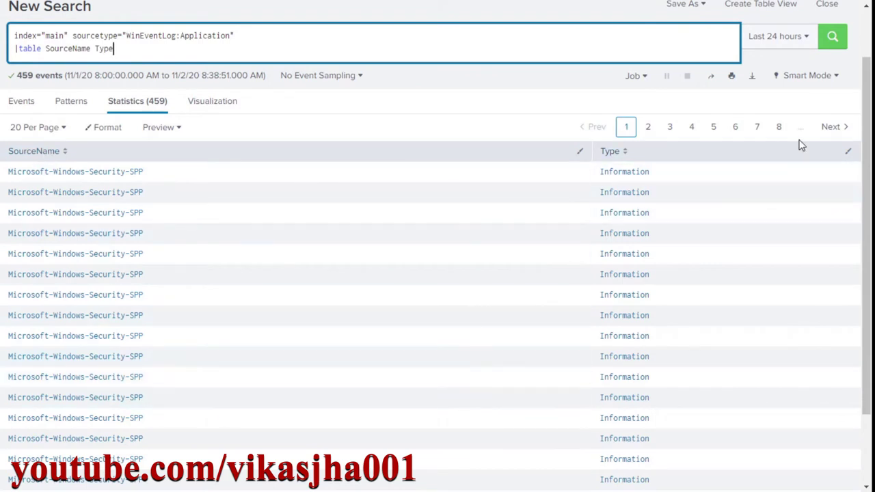
Step: Page through the table results up to page 10 and examine which event types occur for each source name
click(840, 130)
click(840, 130)
click(840, 131)
click(840, 130)
click(840, 130)
click(840, 130)
click(839, 130)
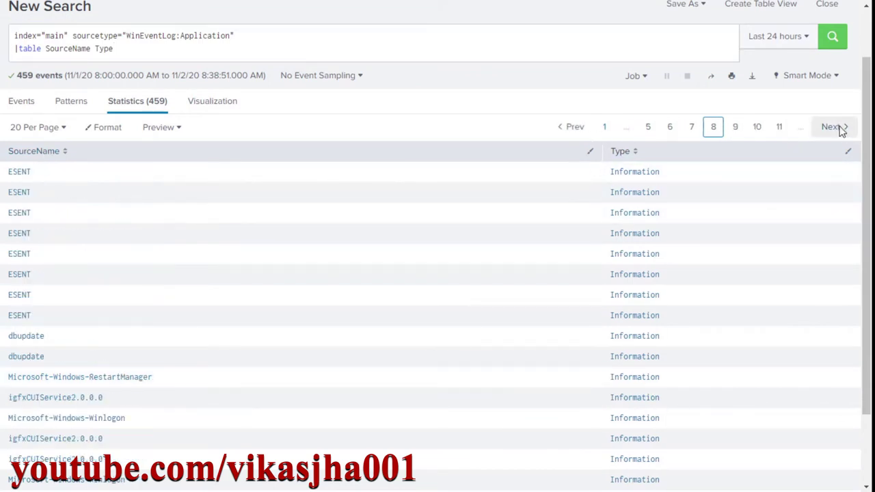
click(833, 134)
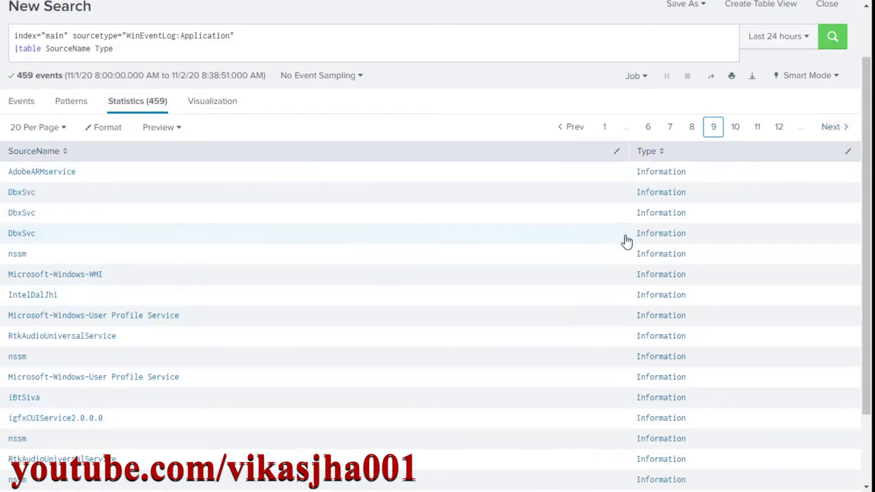
scroll(715, 301, down, 2)
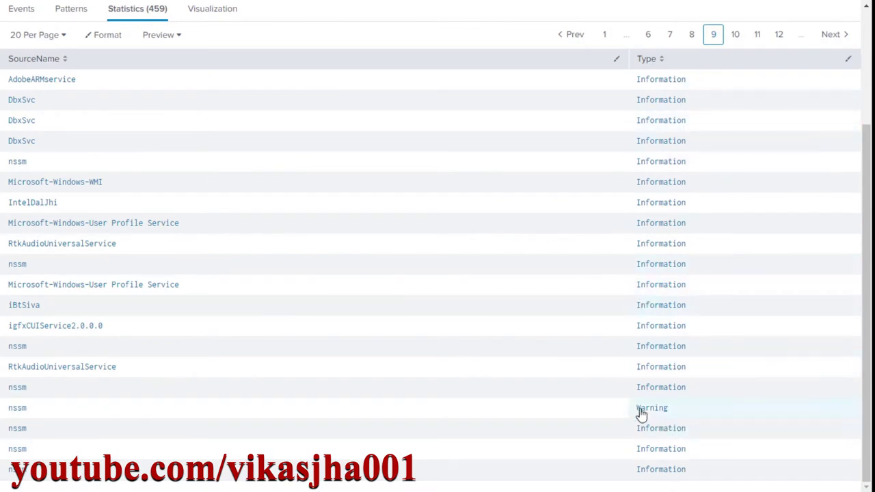
scroll(718, 385, up, 3)
click(839, 192)
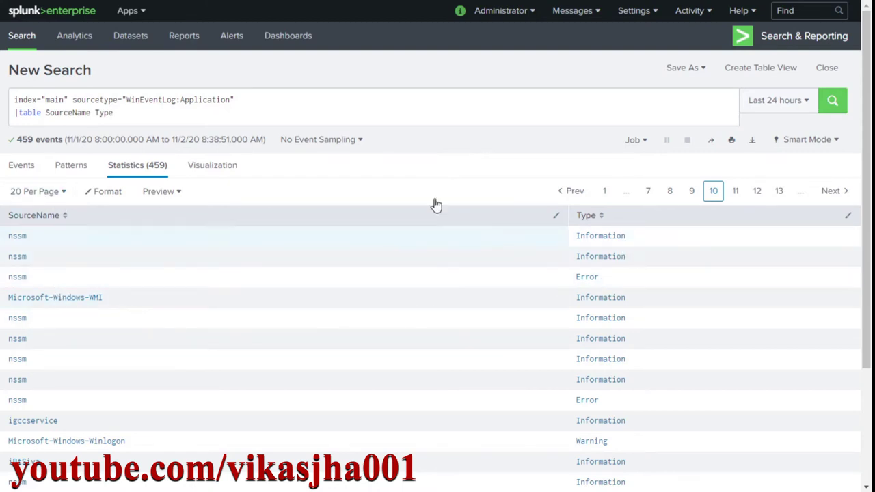
Step: Replace the table line with "|chart count(Type) by SourceName, Type" and run the search
drag(142, 115, 13, 113)
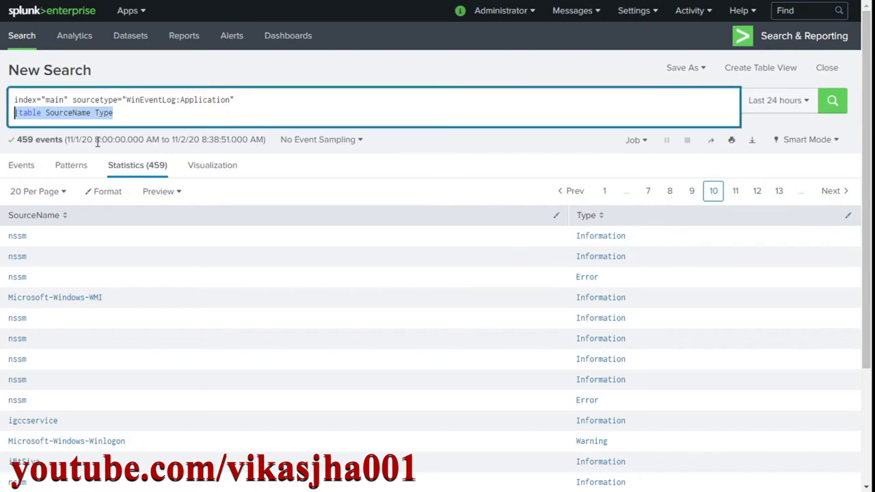
text(|chart count(Type) by SourceName, Type)
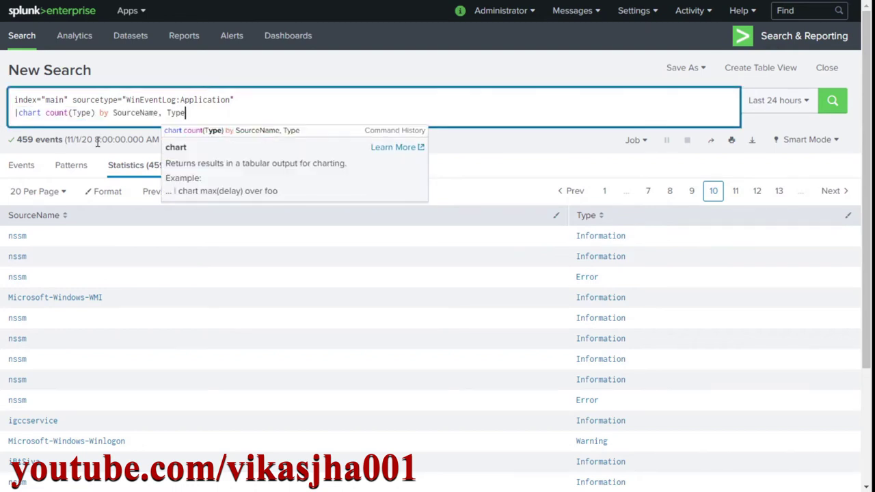
key(Return)
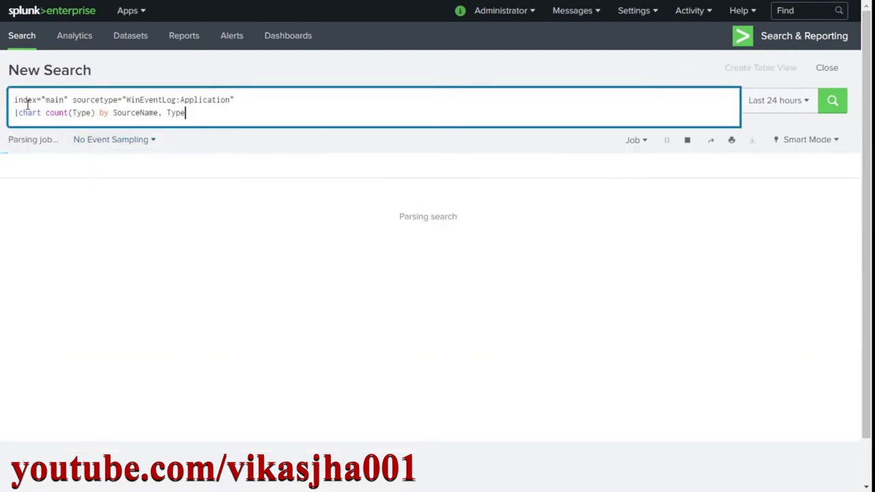
double_click(34, 113)
click(80, 113)
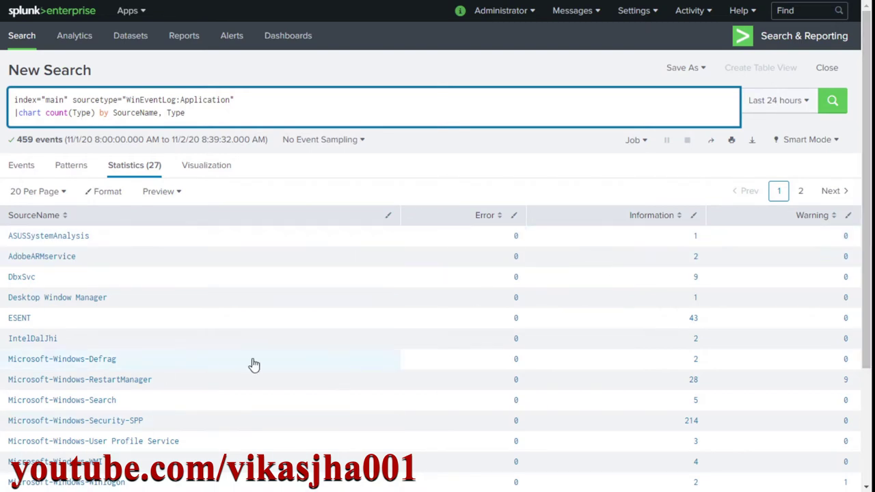
Step: Add the line "|eval Total = Error + Information + Warning" below the chart command and run the search
click(216, 114)
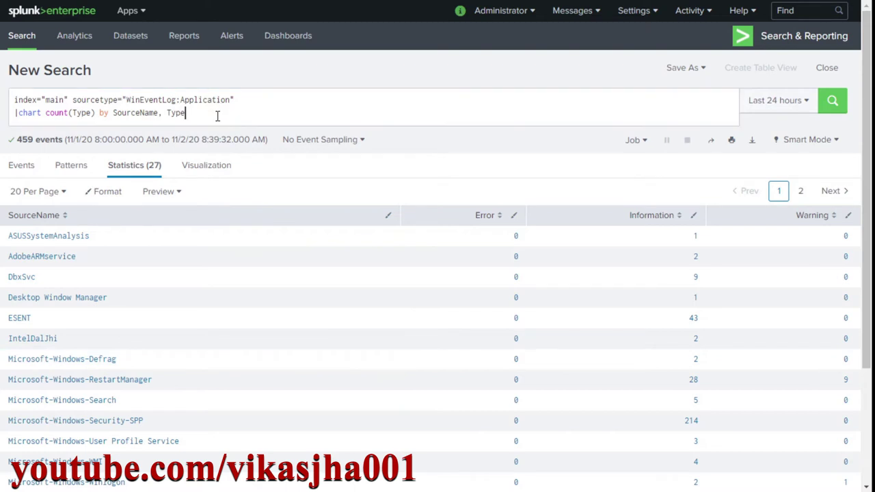
key(shift+Return)
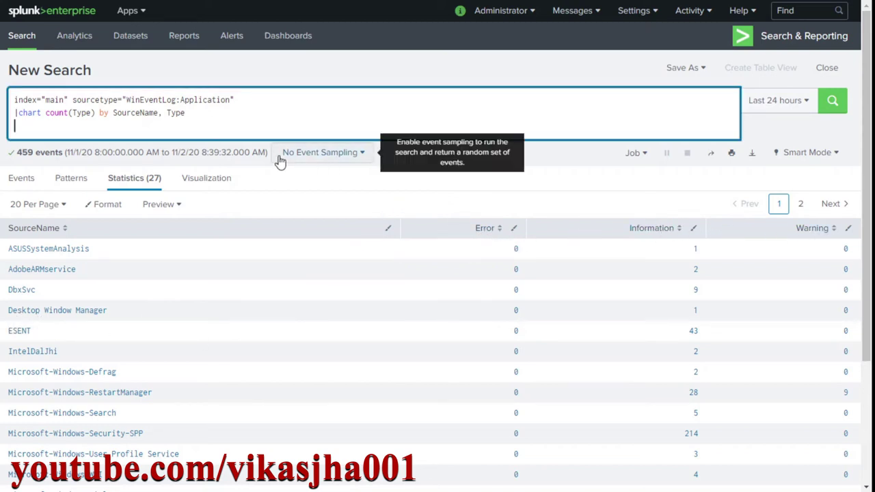
text(|eval Total = Error + Information + Warning)
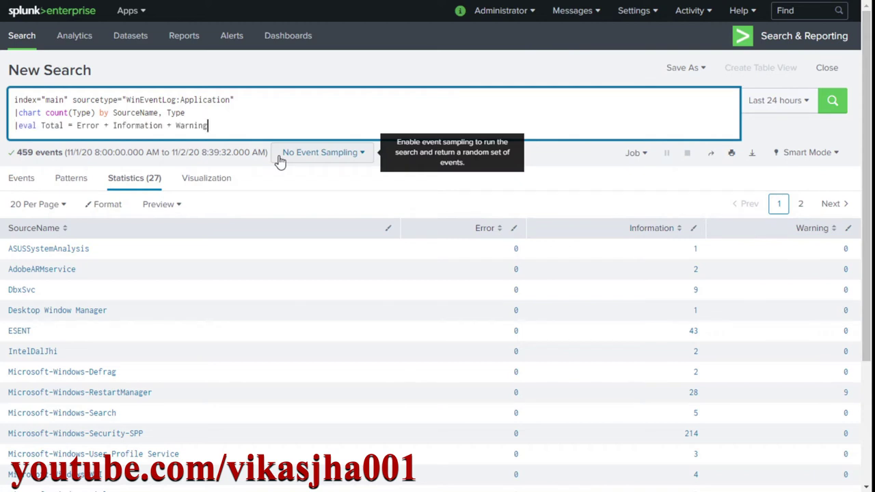
click(41, 127)
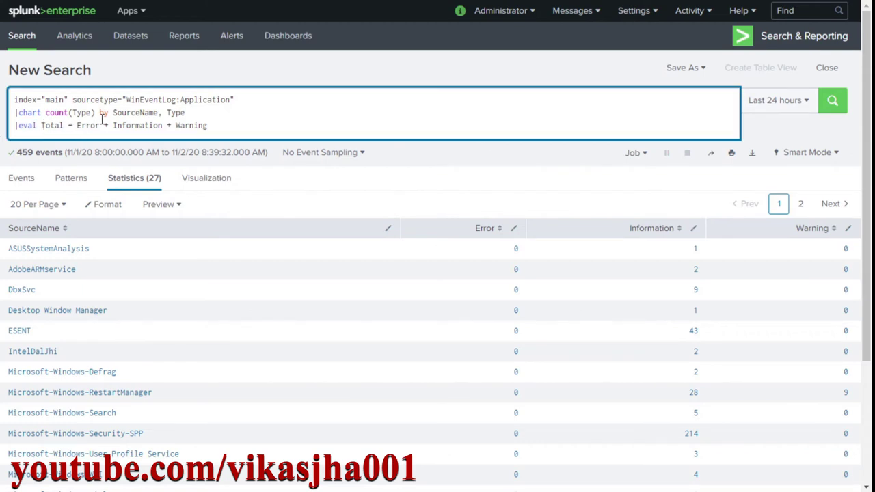
double_click(63, 125)
drag(77, 126, 212, 127)
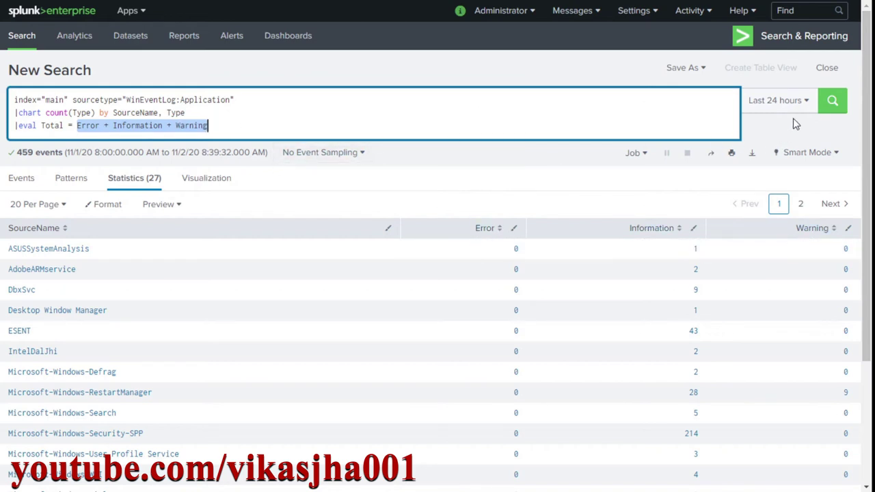
click(840, 101)
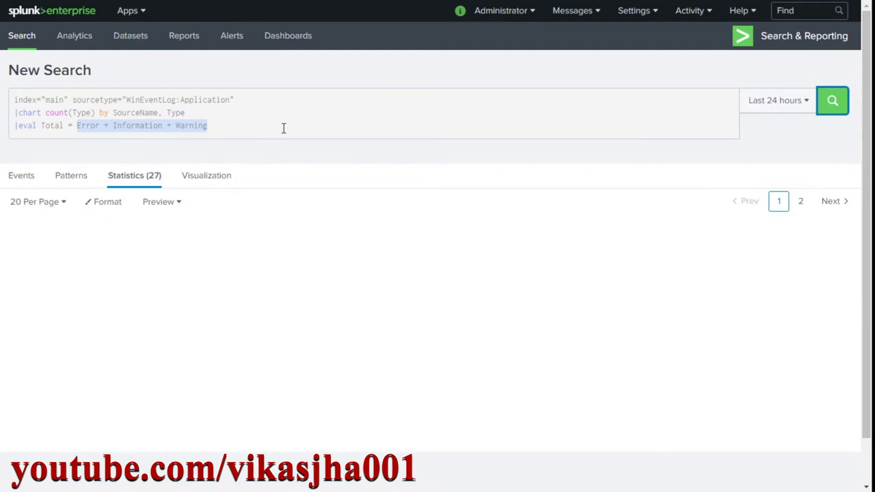
Step: Replace the eval line of the query with "|addtotals" and run the search
click(283, 127)
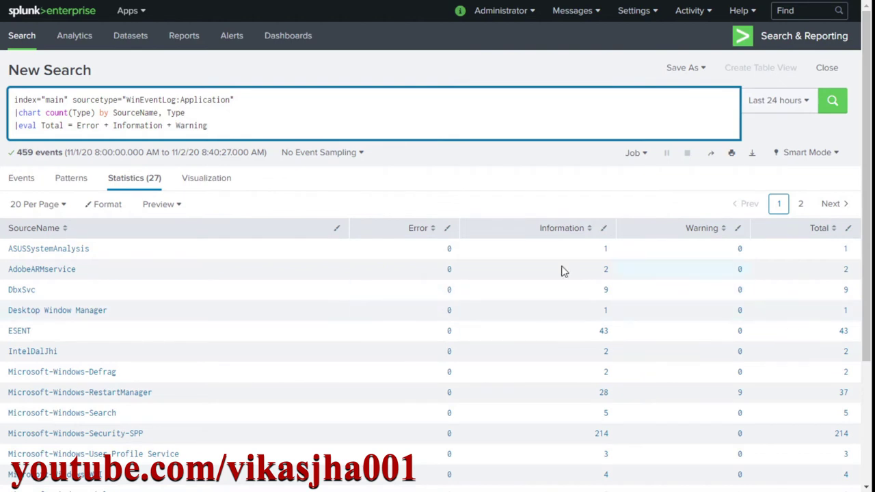
drag(239, 129, 23, 130)
click(27, 137)
key(shift+End)
key(Delete)
click(27, 144)
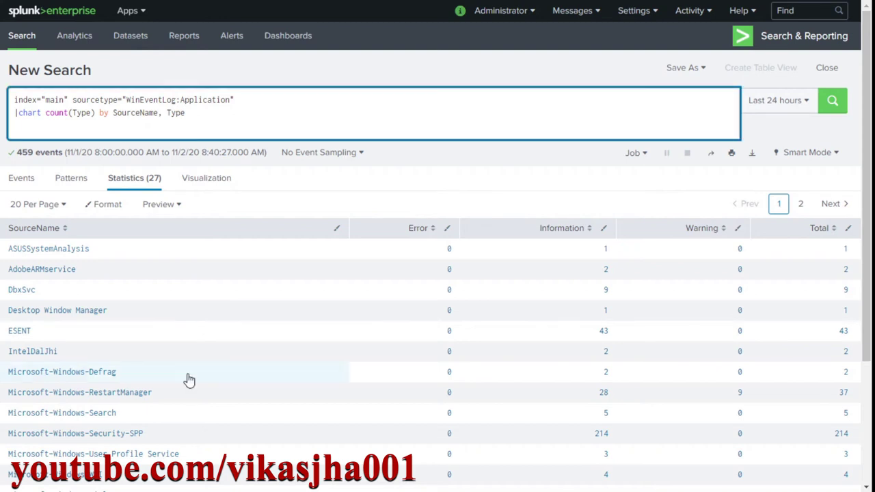
text(|addtotals)
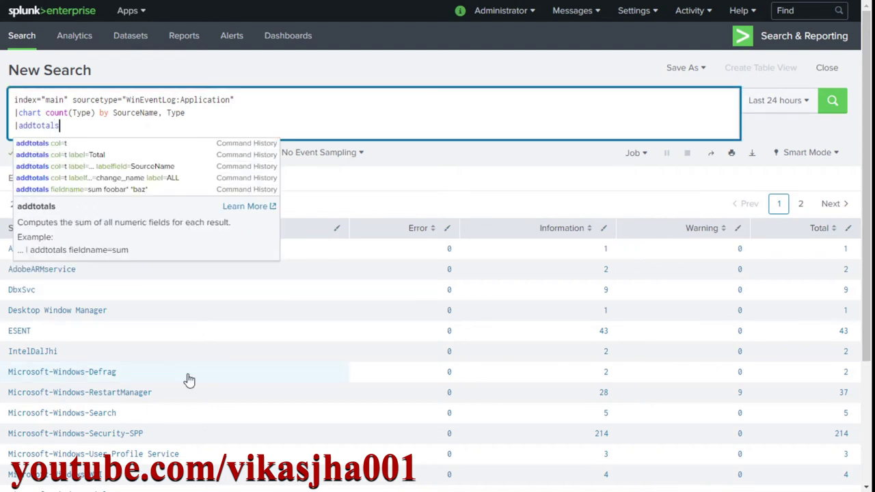
key(Return)
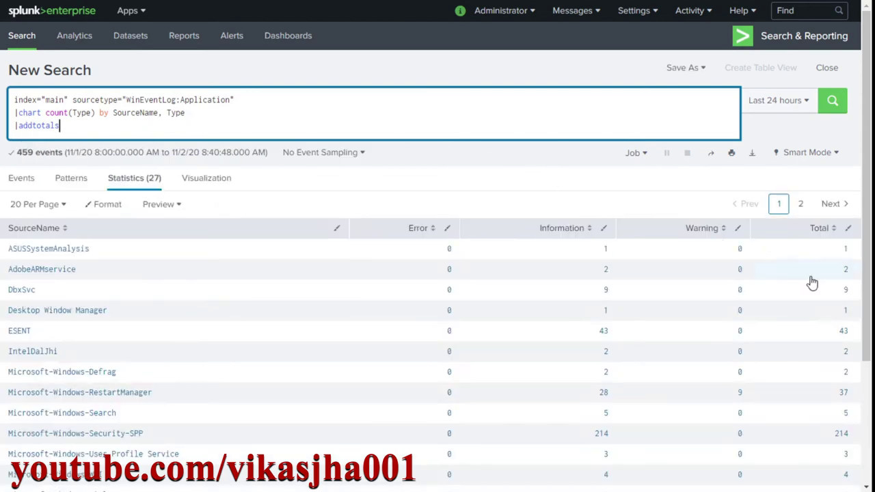
Step: Append "|sort -Total" to the query to order the sources by descending total, and run the search
scroll(826, 381, down, 3)
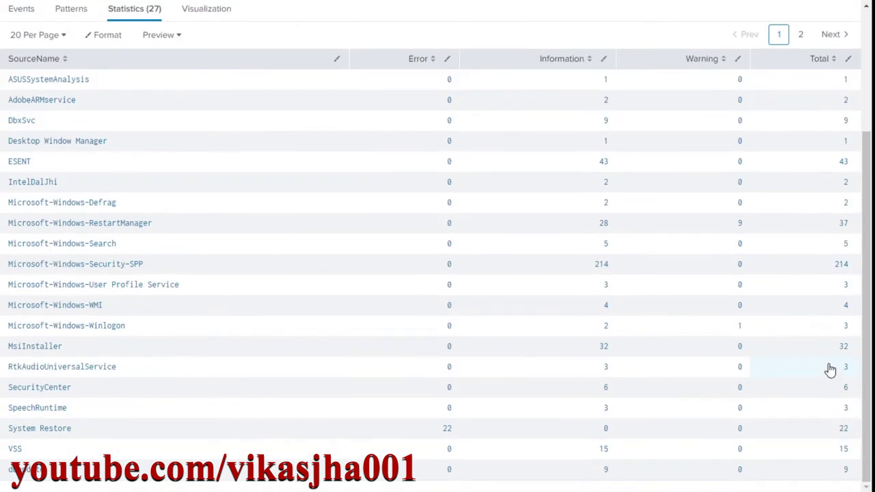
scroll(824, 383, up, 3)
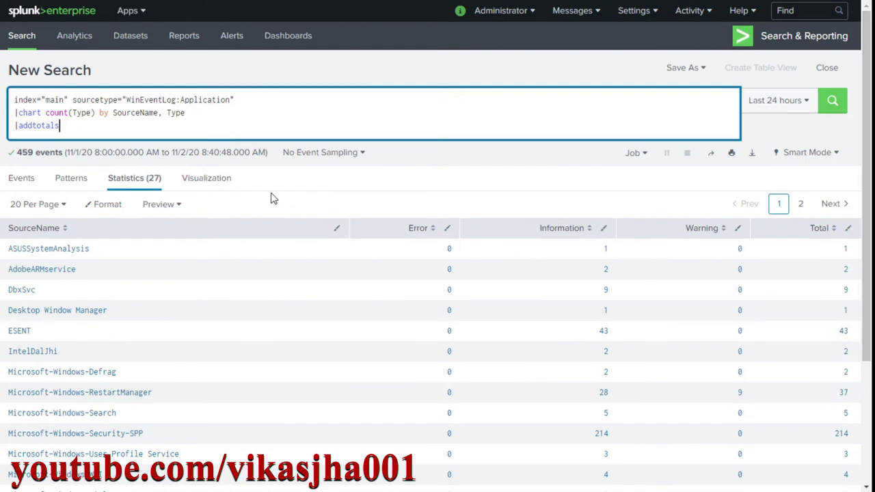
key(shift+Return)
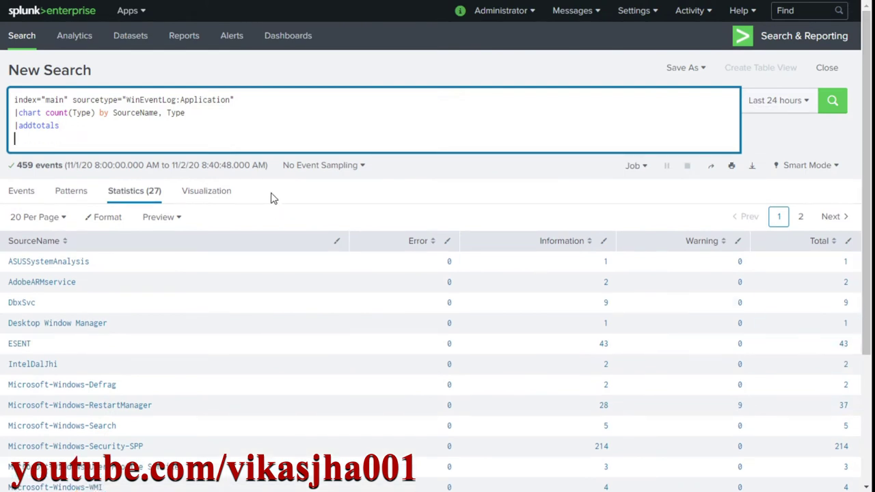
text(|sort -)
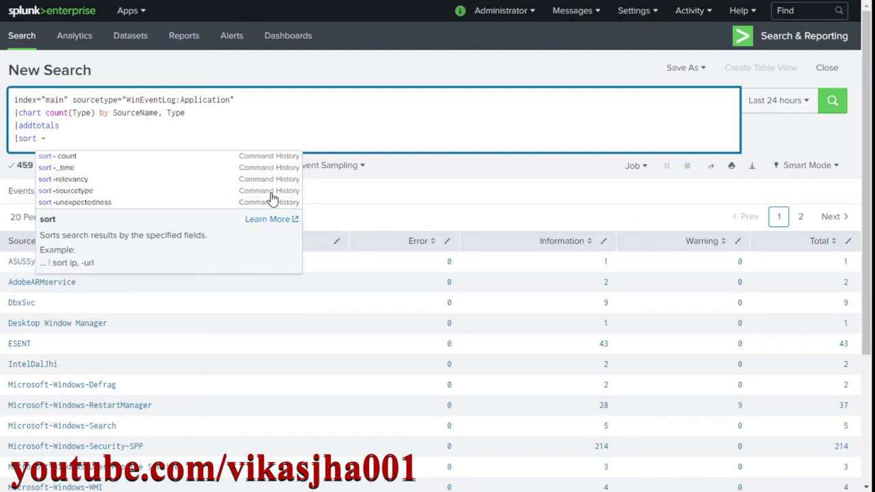
text(Total)
key(Return)
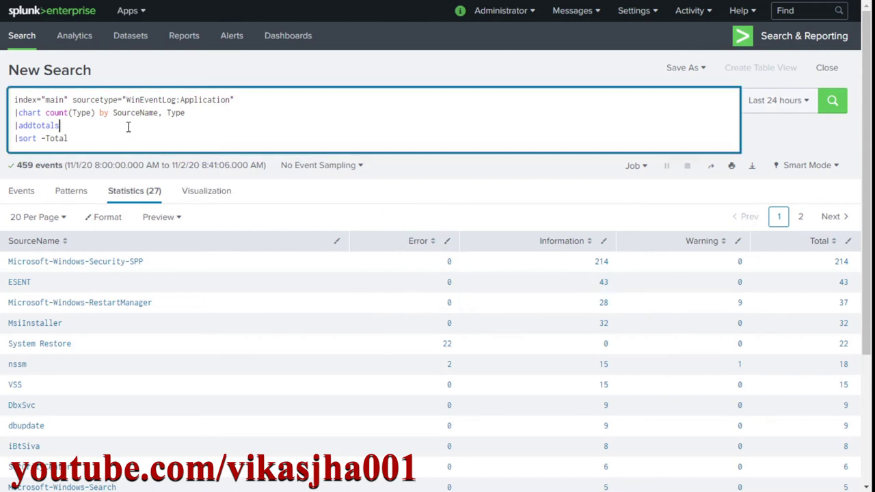
Step: Add the option "col=t" to the addtotals command to total the columns, and run the search
text(co)
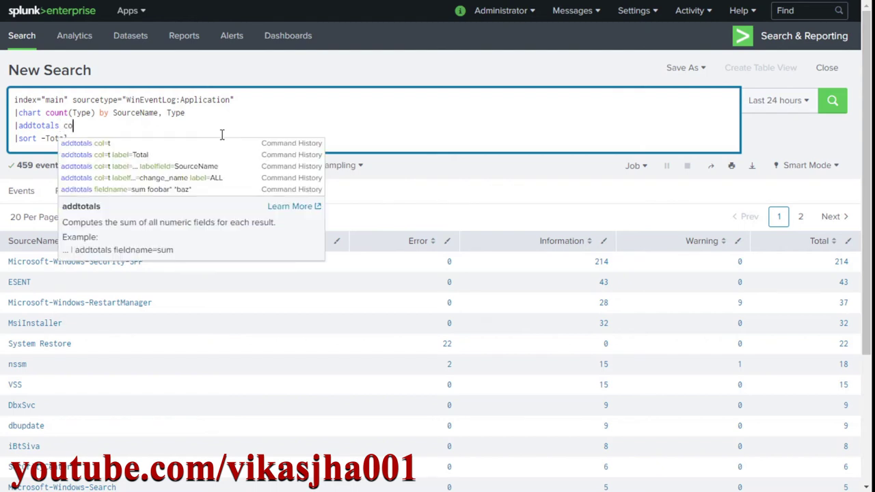
text(l=t)
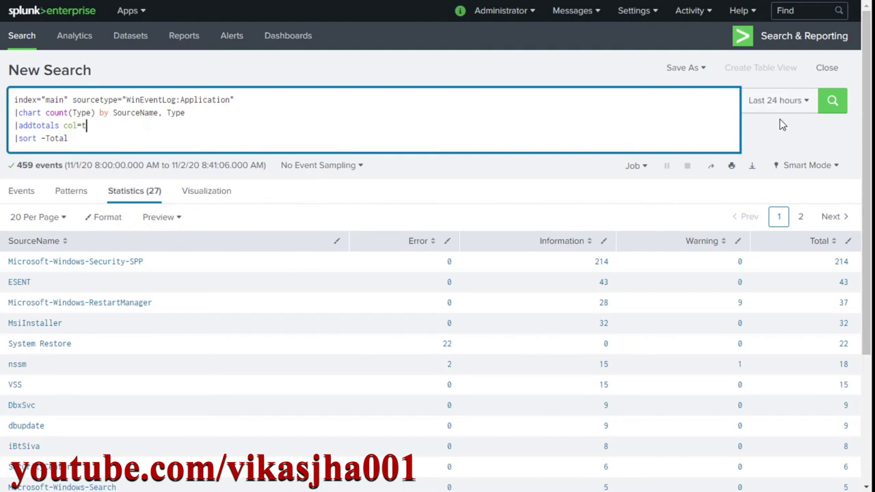
click(833, 104)
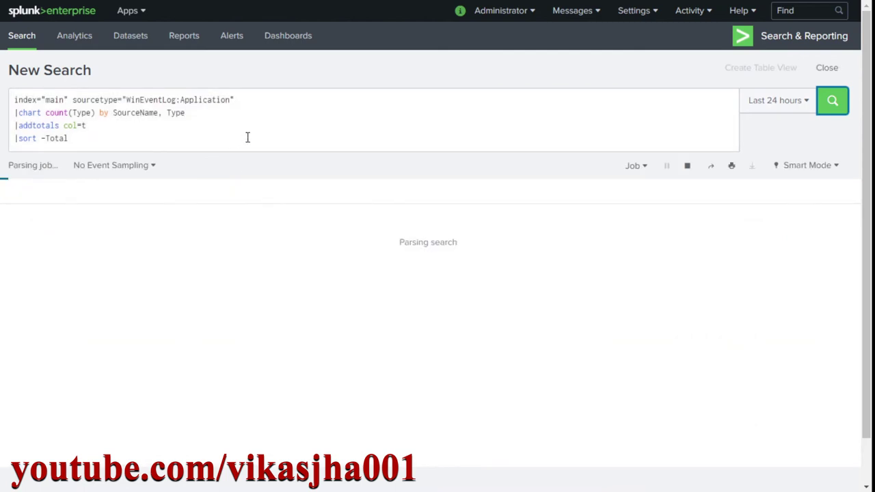
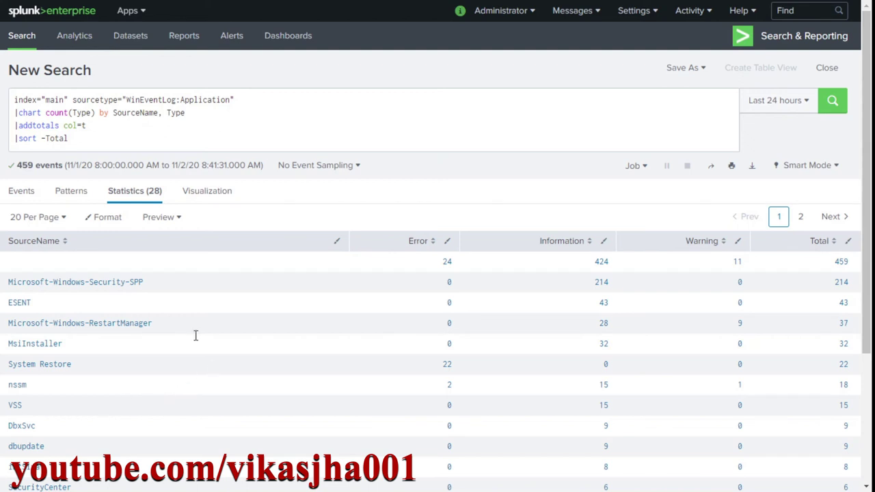
Step: Add "label=Total" after "col=t" in the addtotals line of the query
click(125, 126)
text(label)
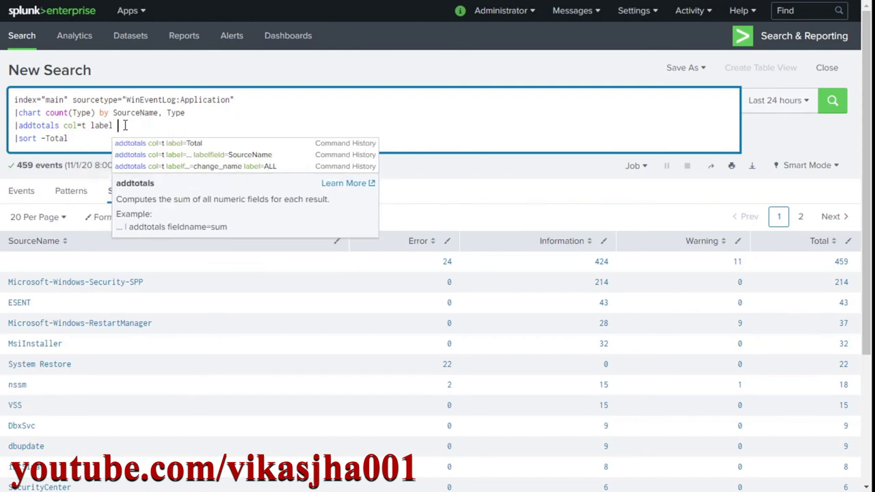
key(BackSpace)
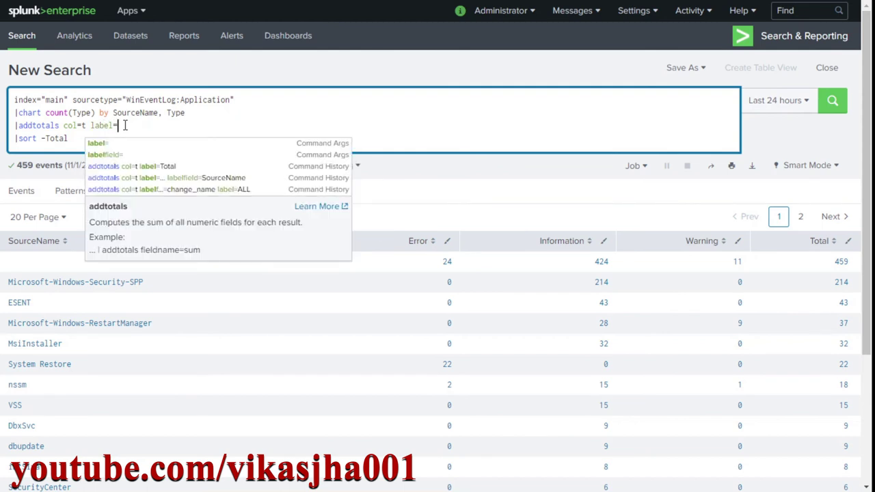
text(=)
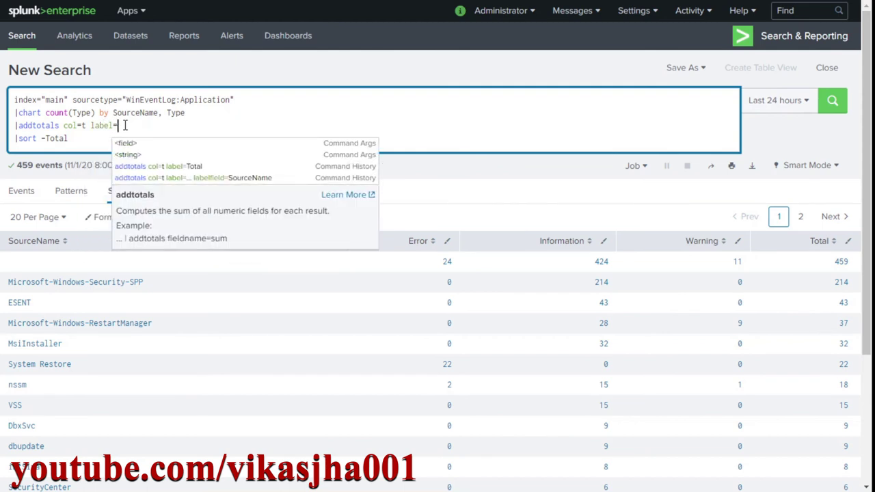
text(Total)
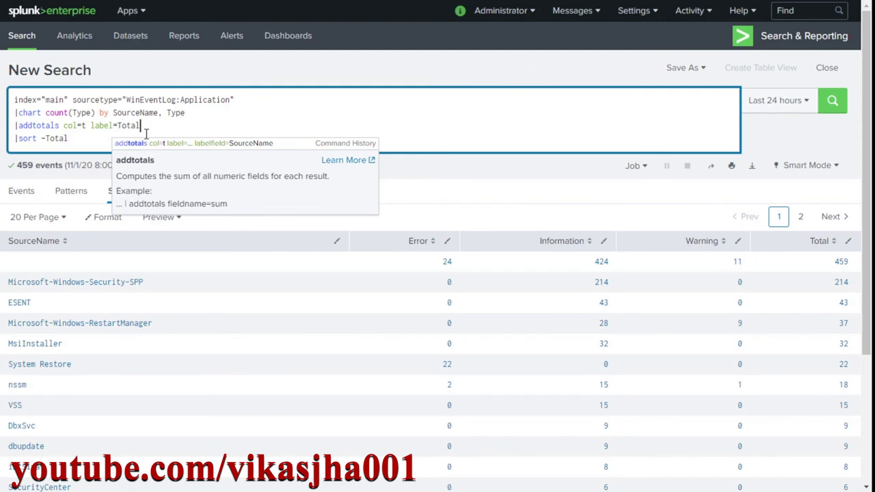
click(147, 128)
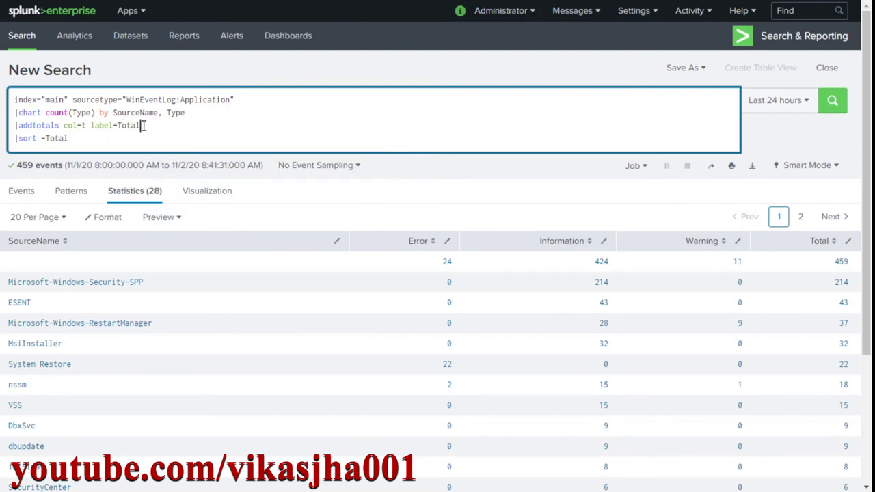
drag(142, 125, 118, 125)
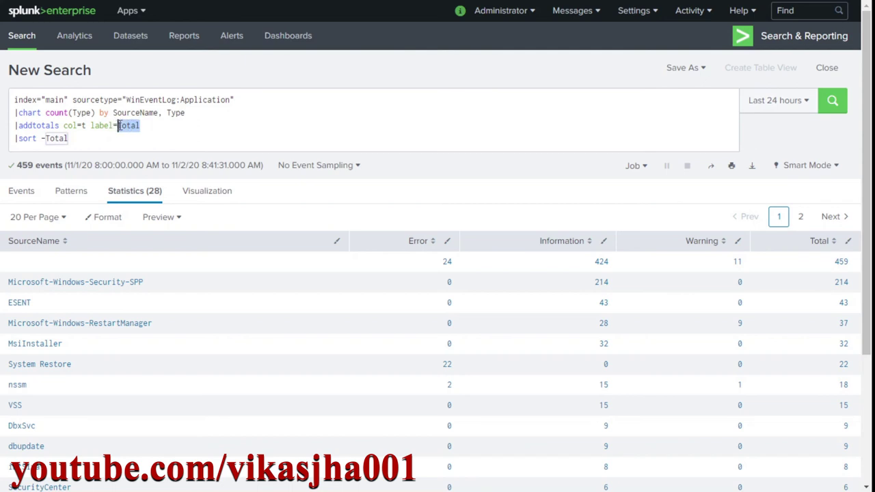
click(172, 129)
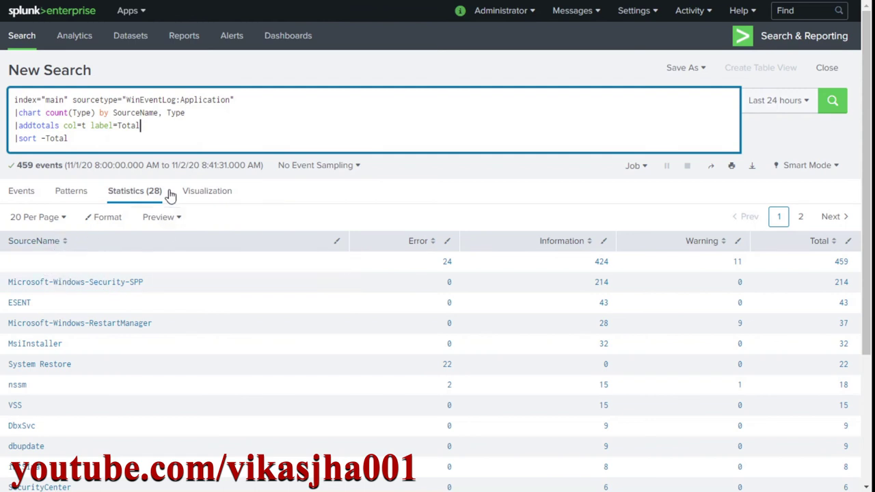
Step: Append "labelfield=SourceName" to the addtotals line and run the search
text(labe)
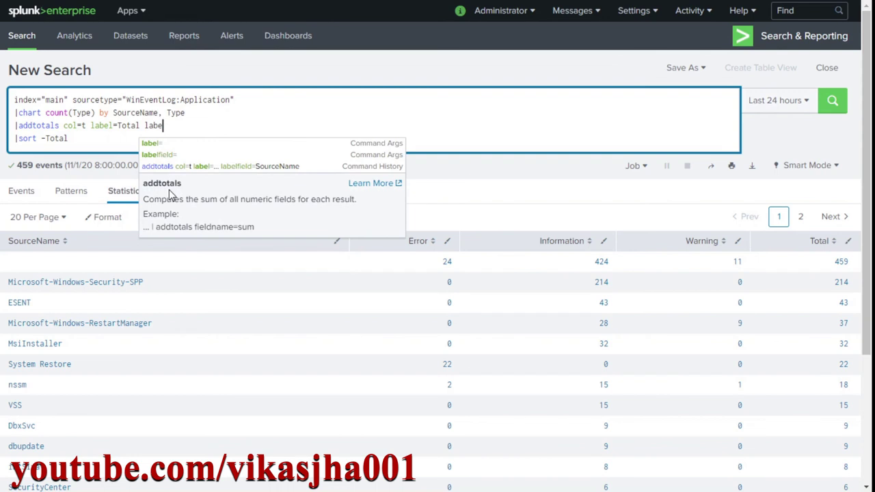
text(lfiel)
key(Tab)
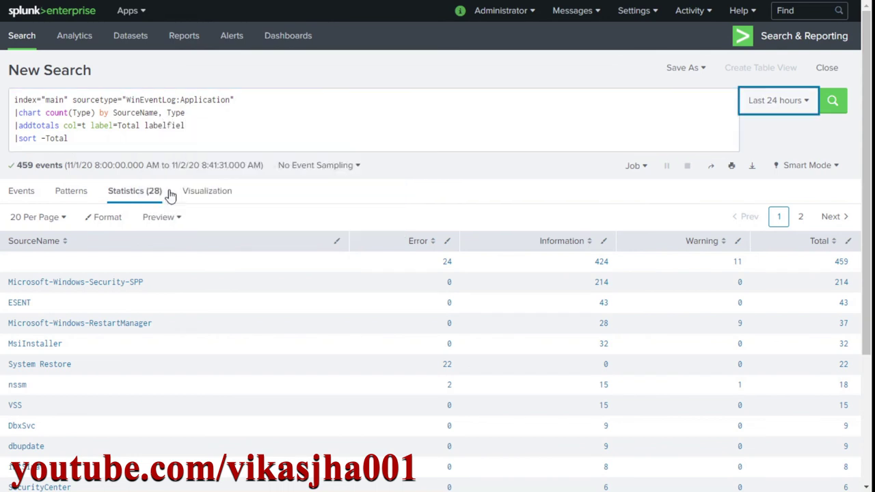
click(203, 120)
text(d)
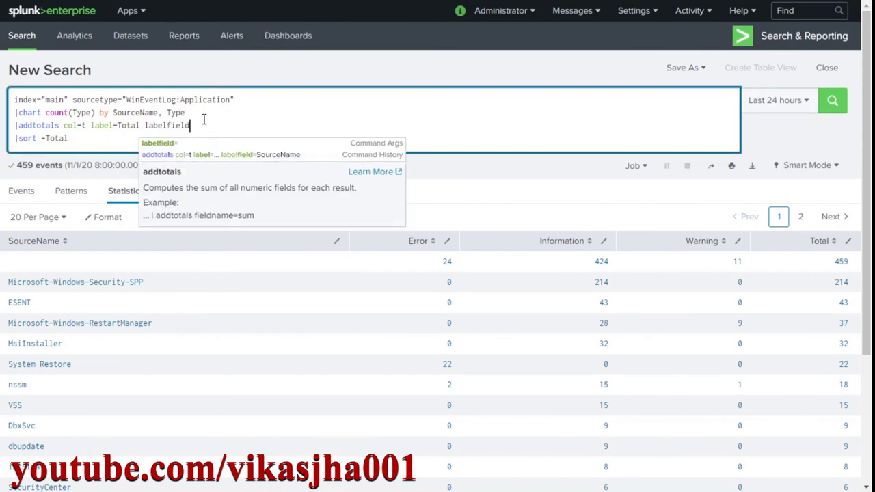
text(=S)
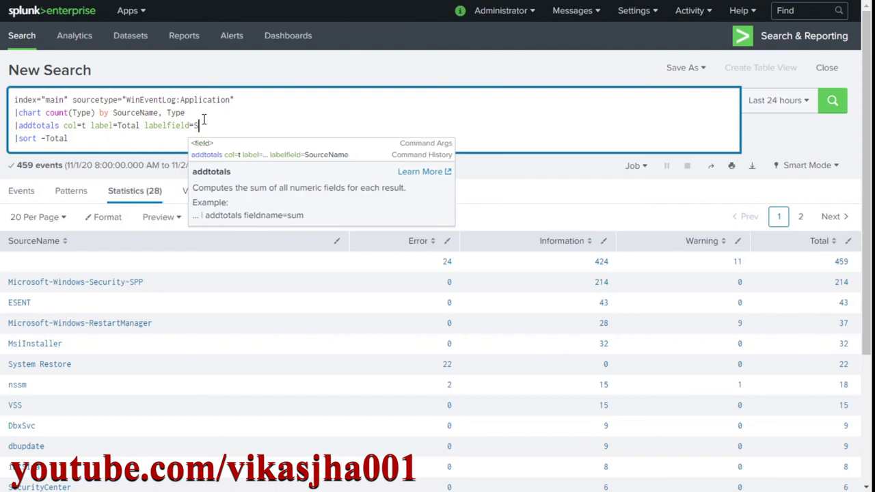
text(ourceNam)
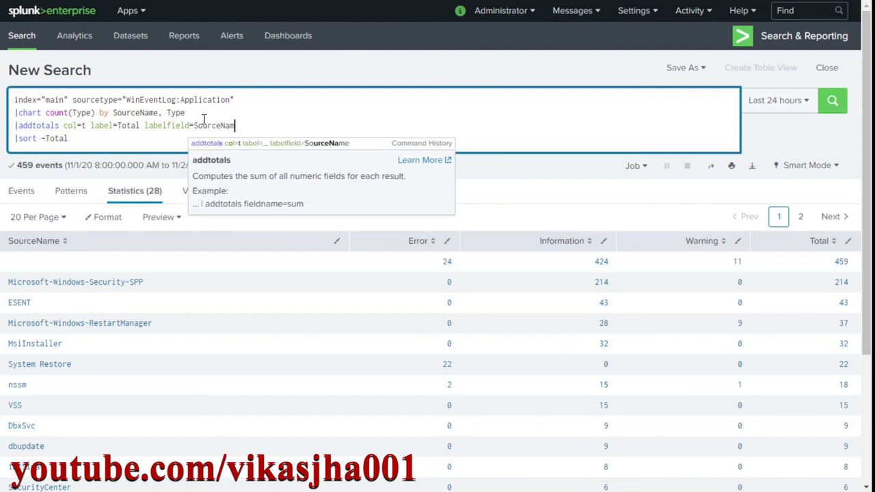
text(e)
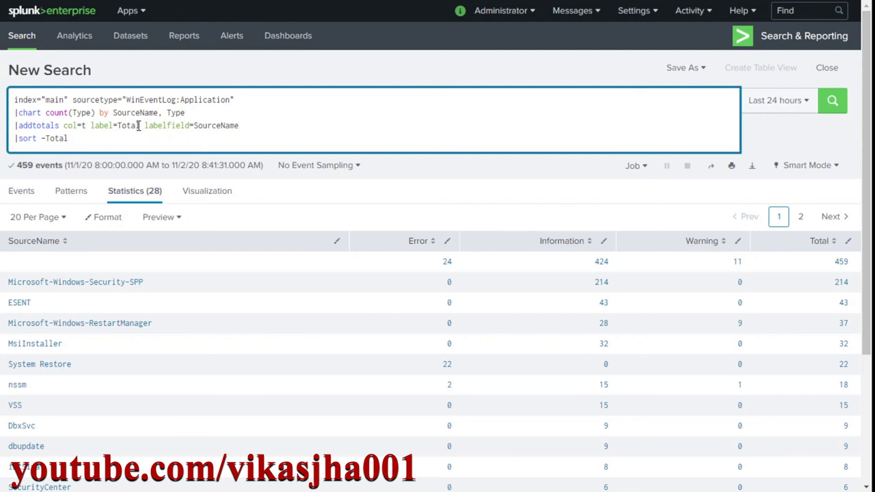
drag(140, 125, 113, 126)
click(831, 109)
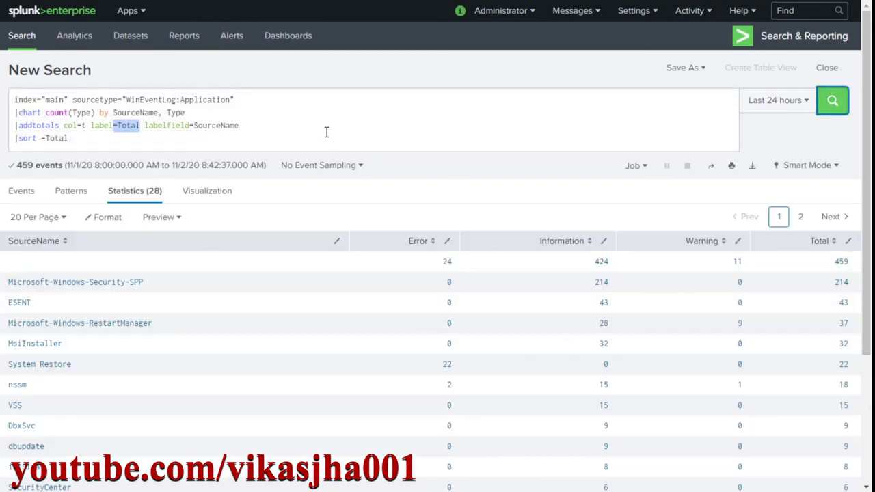
click(326, 132)
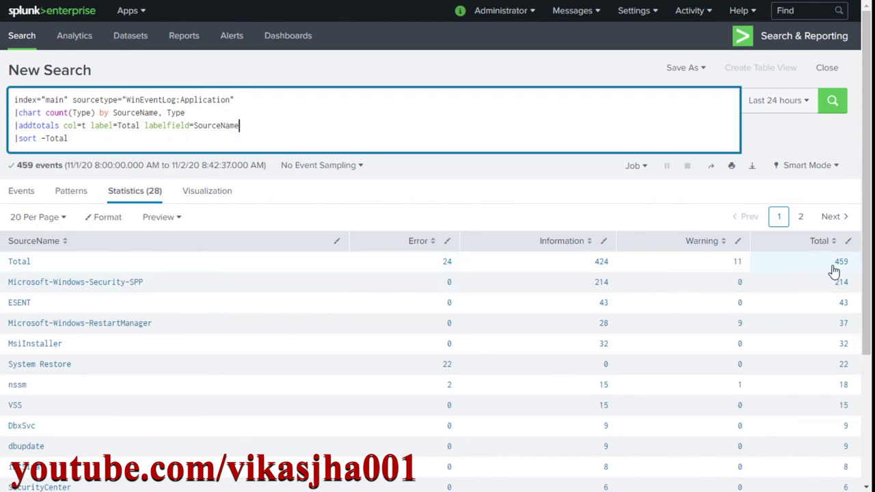